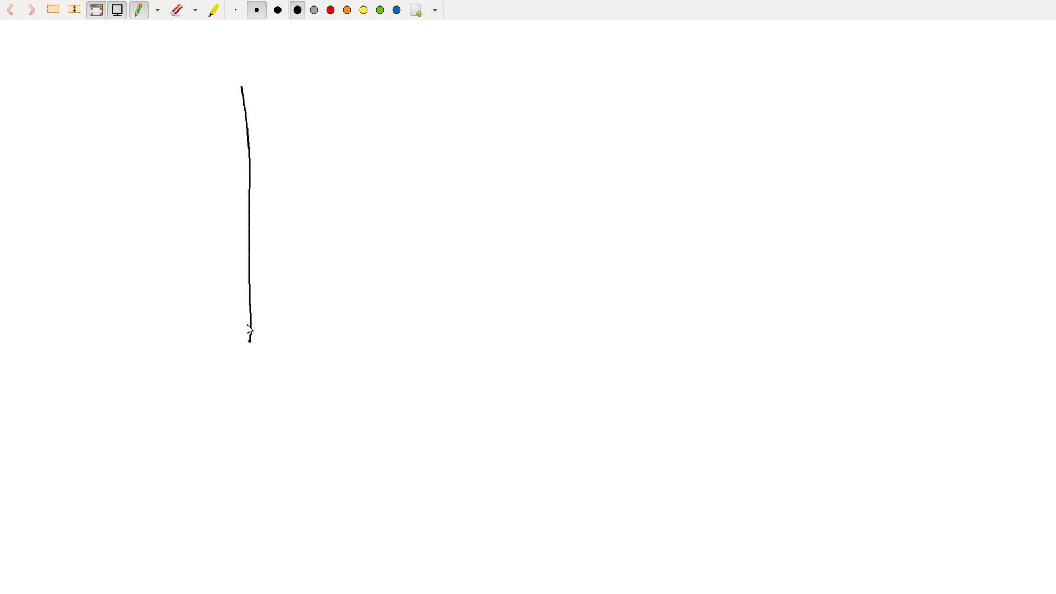
Close the large rectangle and draw four output lines from its right side
mouse_move(241, 86)
left_mouse_down()
mouse_move(593, 77)
mouse_move(591, 273)
left_mouse_up()
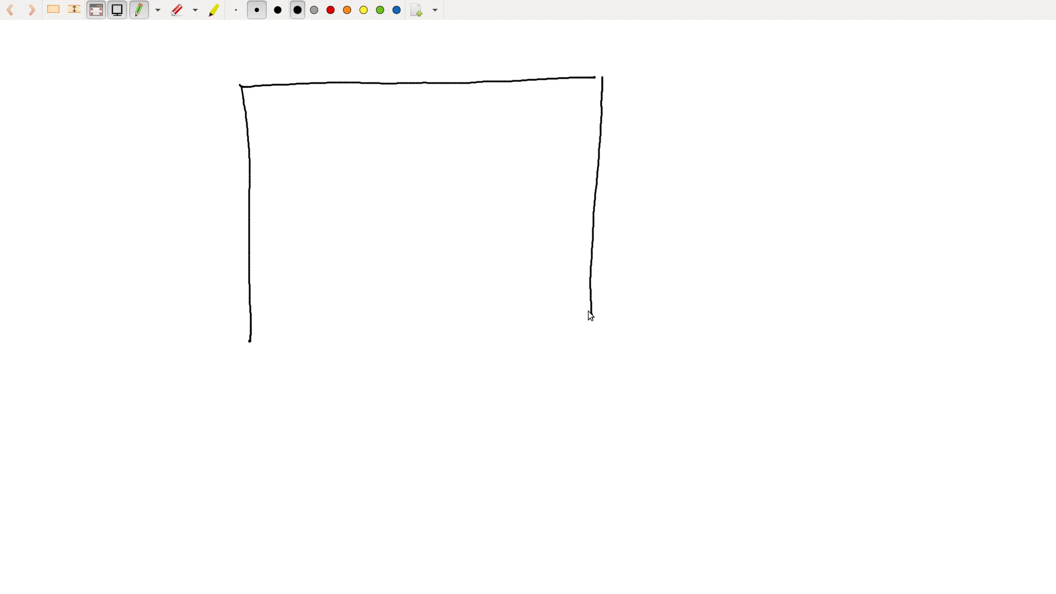
mouse_move(254, 340)
left_mouse_down()
mouse_move(578, 331)
mouse_move(589, 320)
left_mouse_up()
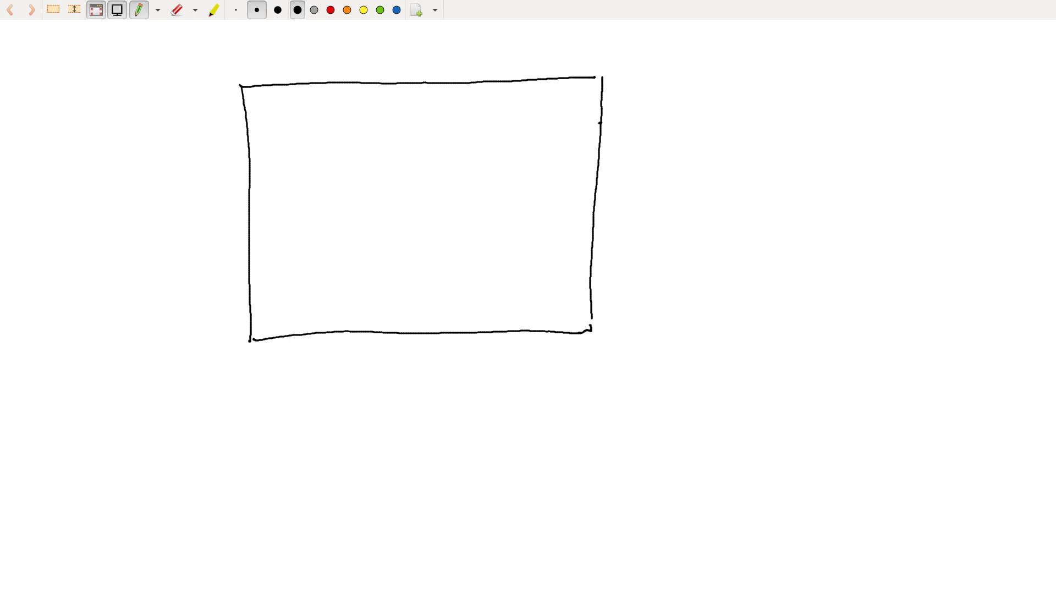
left_click_drag(599, 123, 650, 122)
left_click_drag(595, 172, 651, 169)
left_click_drag(592, 228, 652, 224)
left_click_drag(588, 278, 649, 273)
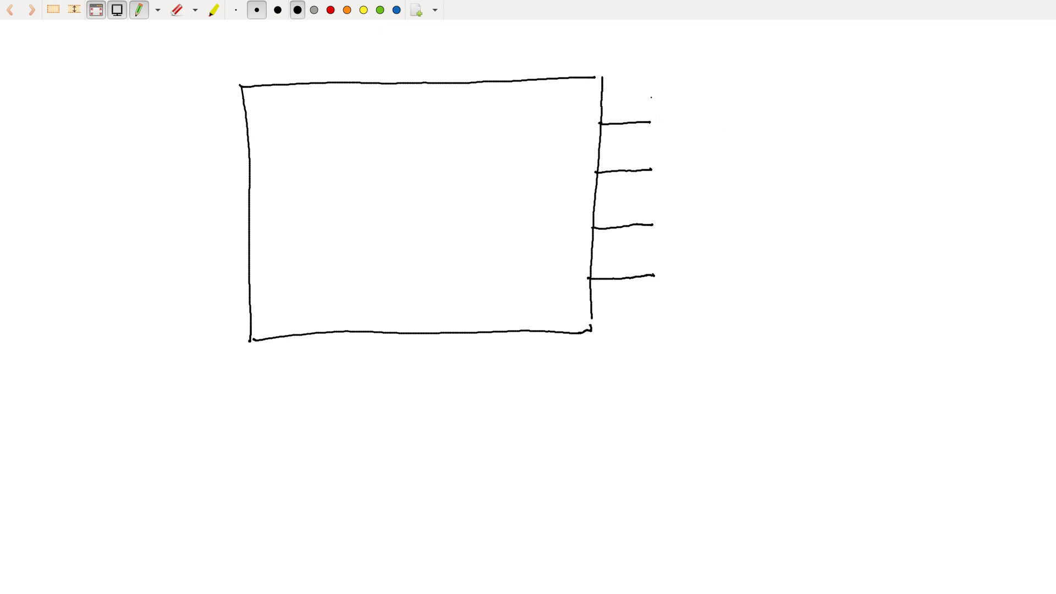
Sketch small boxes at the four line ends and write 'Clock' inside the rectangle
mouse_move(651, 98)
left_mouse_down()
mouse_move(652, 132)
mouse_move(663, 95)
mouse_move(700, 91)
mouse_move(698, 139)
mouse_move(653, 141)
mouse_move(651, 189)
mouse_move(651, 154)
mouse_move(692, 149)
mouse_move(697, 192)
mouse_move(651, 195)
mouse_move(653, 233)
mouse_move(654, 205)
mouse_move(697, 204)
mouse_move(698, 248)
mouse_move(656, 249)
mouse_move(653, 297)
mouse_move(661, 258)
mouse_move(693, 258)
mouse_move(698, 302)
mouse_move(655, 303)
left_mouse_up()
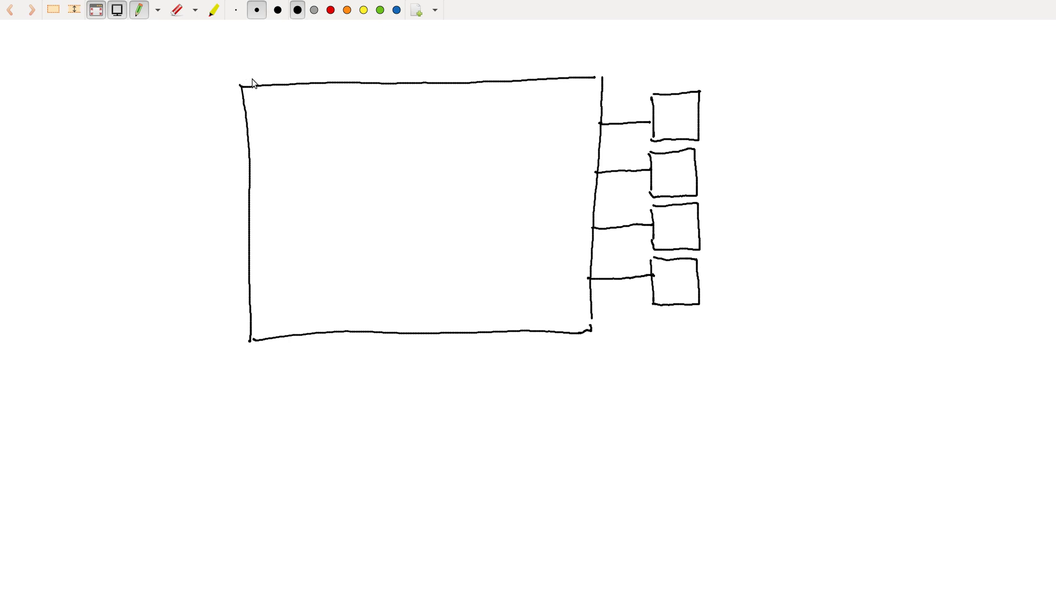
left_click_drag(267, 94, 269, 106)
left_click(276, 97)
left_click(275, 102)
Draw a small box inside the Clock block and label it 'Timer'
left_click_drag(256, 153, 268, 242)
mouse_move(262, 154)
left_mouse_down()
mouse_move(340, 144)
mouse_move(347, 230)
left_mouse_up()
left_click_drag(267, 246, 345, 239)
mouse_move(267, 160)
left_mouse_down()
mouse_move(268, 171)
mouse_move(271, 156)
mouse_move(286, 170)
mouse_move(313, 161)
left_mouse_up()
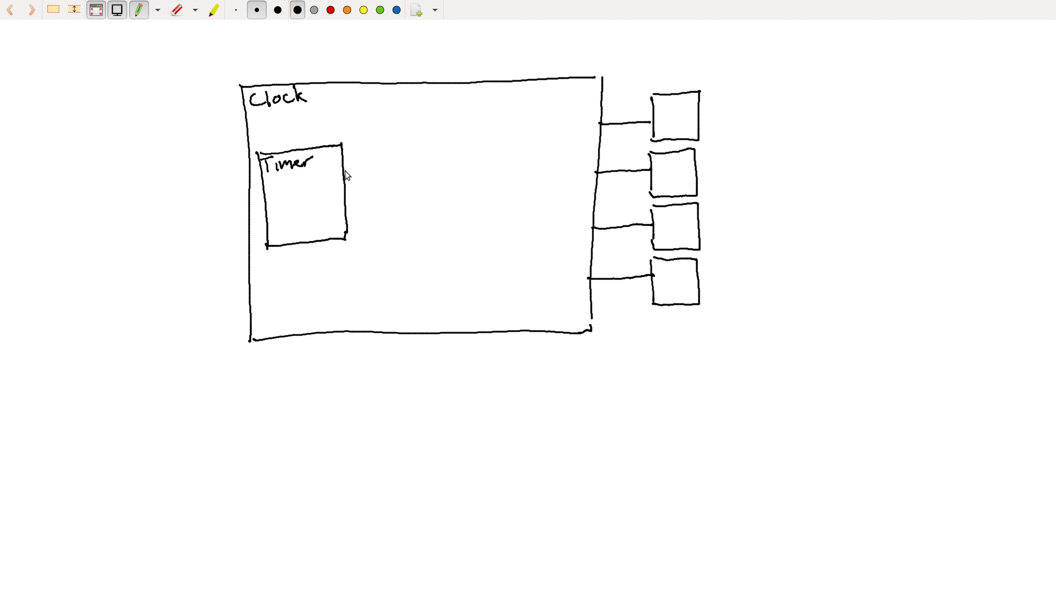
Draw two output lines from Timer, labelled 'hour' and 'min'
left_click_drag(342, 171, 377, 168)
left_click_drag(345, 210, 378, 206)
left_click_drag(354, 155, 378, 150)
left_click(360, 200)
left_click_drag(347, 197, 392, 203)
left_click_drag(374, 168, 379, 167)
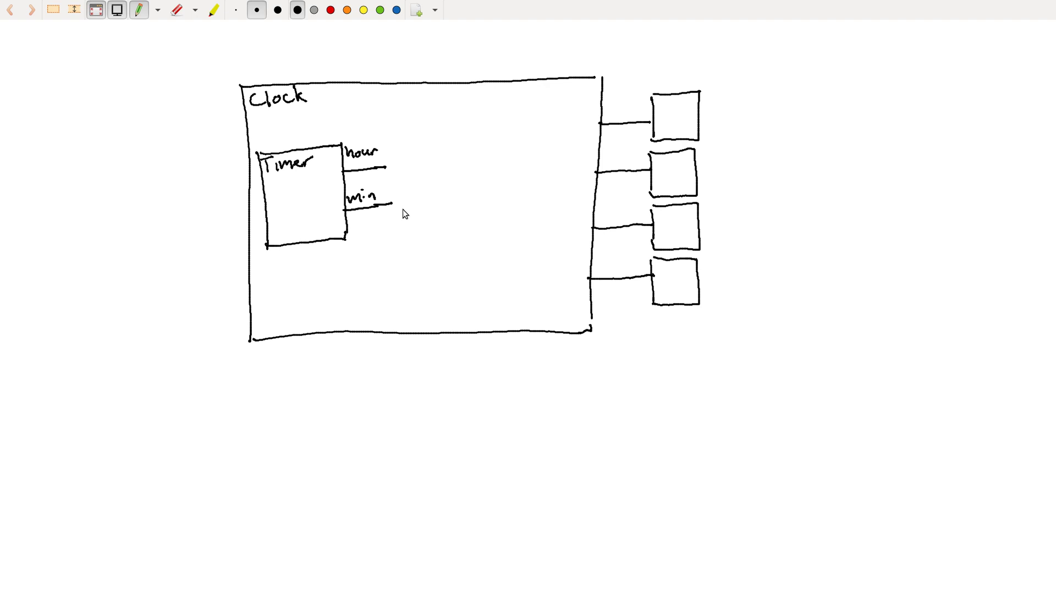
Draw the lower box and label it 'digit splitter'
left_click_drag(403, 209, 408, 284)
mouse_move(405, 207)
left_mouse_down()
mouse_move(481, 201)
mouse_move(481, 289)
left_mouse_up()
mouse_move(407, 282)
left_mouse_down()
mouse_move(408, 294)
mouse_move(482, 289)
left_mouse_up()
left_click_drag(422, 210, 428, 227)
left_click_drag(438, 218, 433, 232)
left_click_drag(441, 219, 447, 221)
mouse_move(442, 214)
left_mouse_down()
mouse_move(451, 214)
mouse_move(409, 250)
left_mouse_up()
mouse_move(423, 242)
left_mouse_down()
mouse_move(423, 258)
mouse_move(432, 245)
left_mouse_up()
left_click_drag(438, 236, 443, 245)
mouse_move(450, 225)
left_mouse_down()
mouse_move(449, 245)
mouse_move(461, 232)
mouse_move(465, 244)
left_mouse_up()
left_click_drag(467, 243, 478, 234)
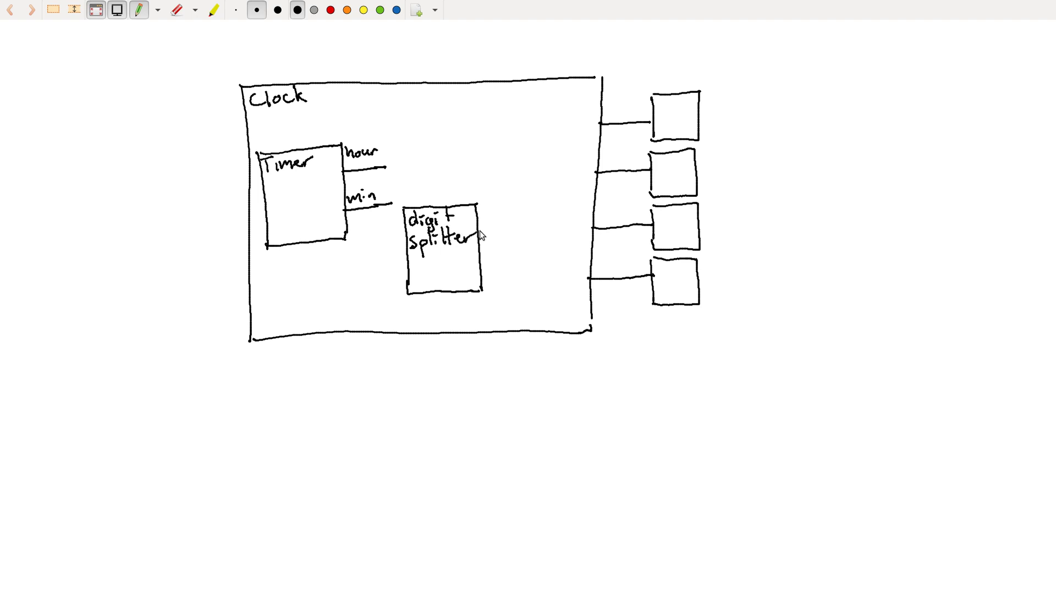
Draw a second 'digit splitter' box above the first
left_click_drag(400, 106, 407, 178)
mouse_move(400, 102)
left_mouse_down()
mouse_move(400, 116)
mouse_move(472, 98)
mouse_move(477, 169)
left_mouse_up()
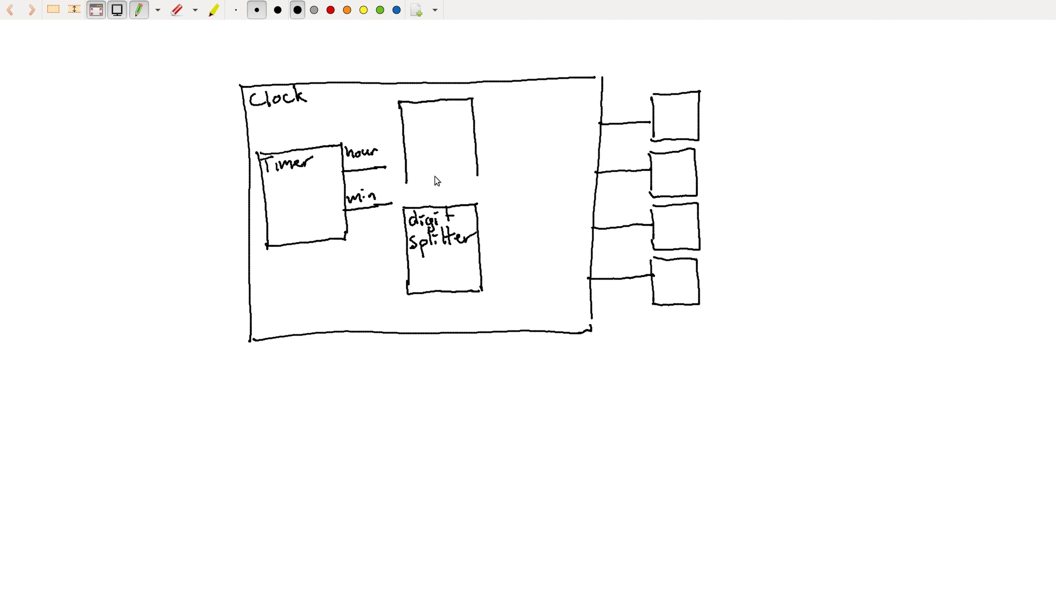
mouse_move(407, 183)
left_mouse_down()
mouse_move(477, 183)
mouse_move(477, 173)
left_mouse_up()
mouse_move(411, 111)
left_mouse_down()
mouse_move(427, 124)
mouse_move(434, 115)
left_mouse_up()
mouse_move(438, 99)
left_mouse_down()
mouse_move(415, 146)
mouse_move(468, 125)
left_mouse_up()
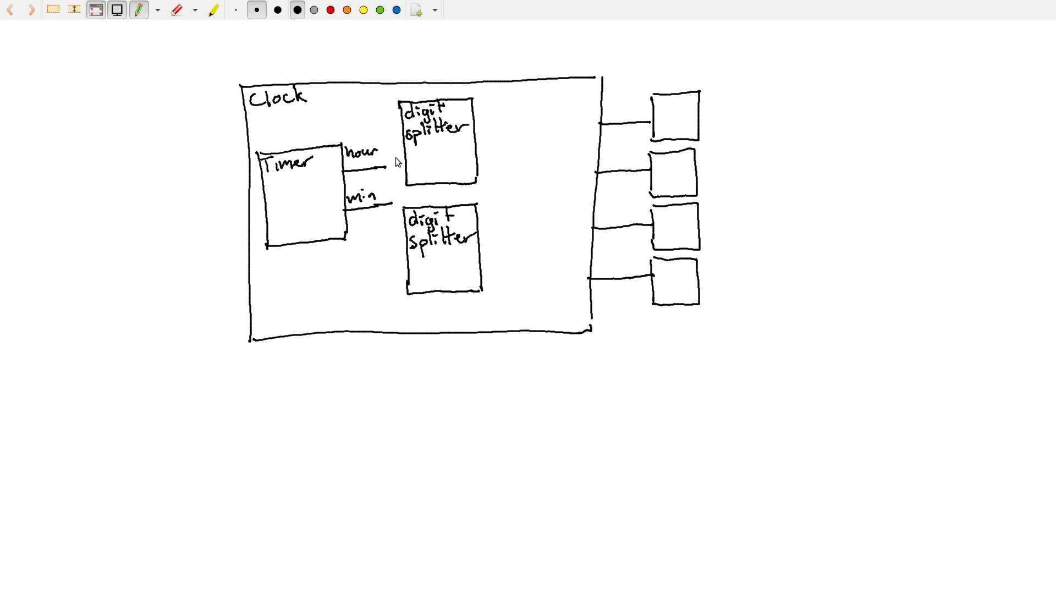
Connect hour and min to the splitters and draw two outputs from each
left_click_drag(379, 168, 406, 164)
left_click_drag(390, 204, 408, 248)
left_click_drag(472, 117, 494, 115)
left_click_drag(473, 158, 493, 157)
left_click_drag(476, 227, 495, 226)
left_click_drag(481, 271, 498, 270)
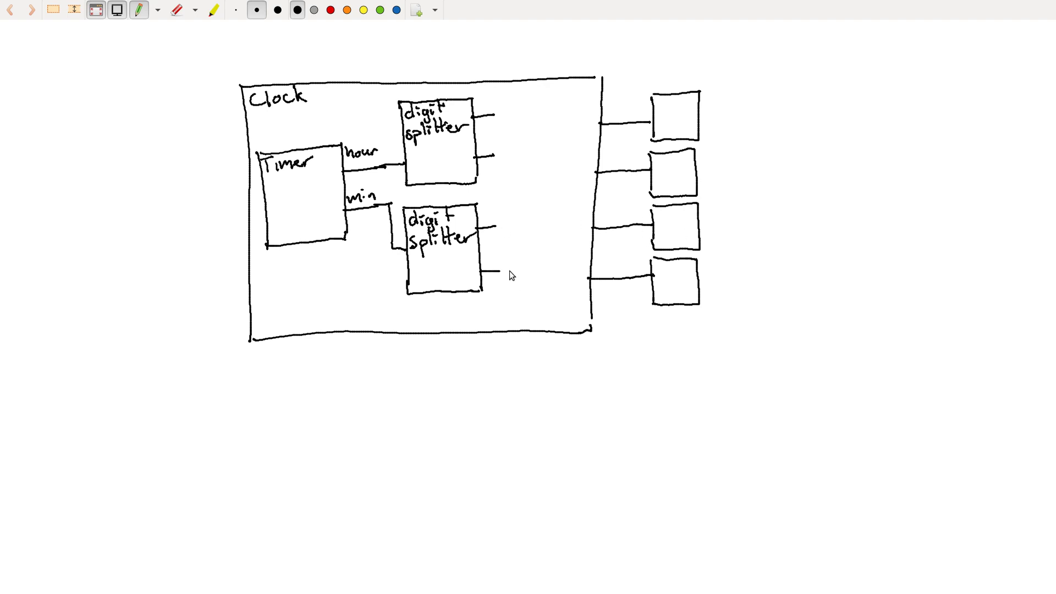
Draw the bottom output box and label it 'display control'
left_click_drag(506, 254, 509, 310)
mouse_move(506, 252)
left_mouse_down()
mouse_move(560, 248)
mouse_move(562, 306)
mouse_move(507, 309)
left_mouse_up()
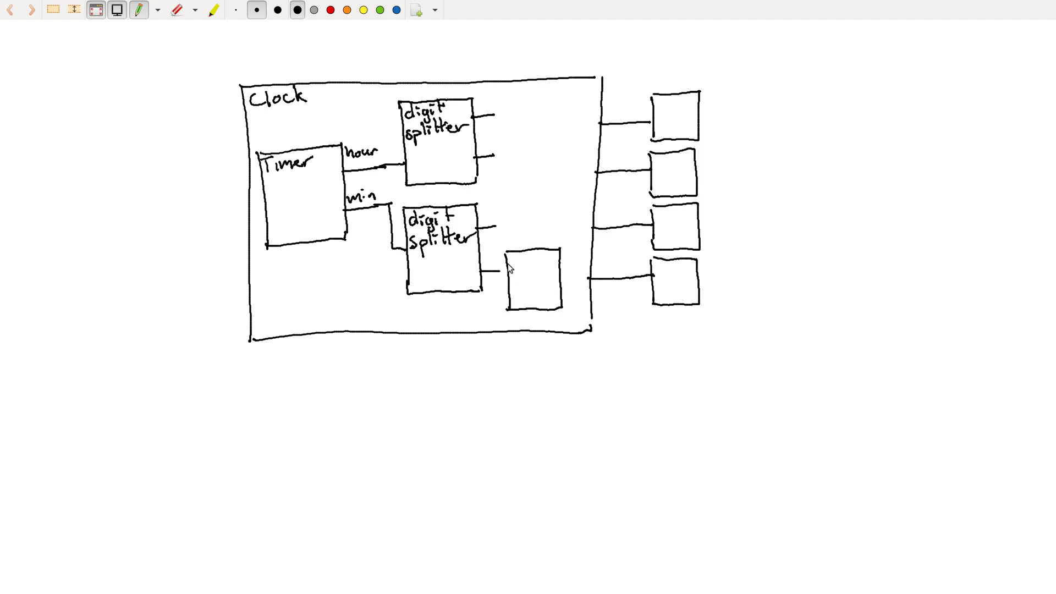
left_click_drag(515, 258, 538, 264)
mouse_move(541, 253)
left_mouse_down()
mouse_move(554, 280)
mouse_move(526, 290)
mouse_move(553, 285)
left_mouse_up()
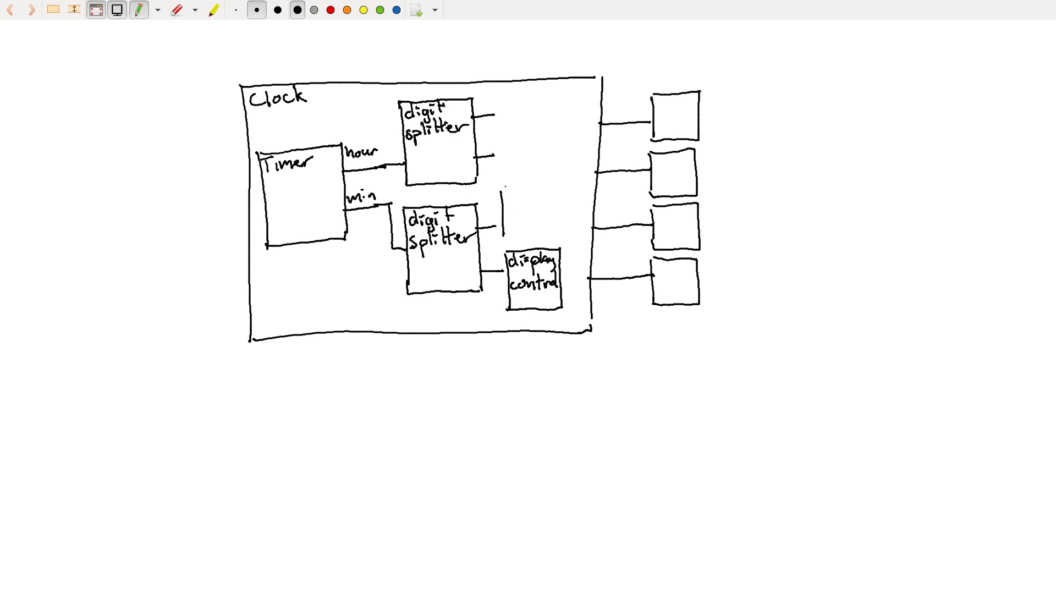
Draw three small boxes above display control, beside the splitter outputs
mouse_move(505, 186)
left_mouse_down()
mouse_move(558, 184)
mouse_move(559, 234)
mouse_move(504, 235)
left_mouse_up()
mouse_move(500, 142)
left_mouse_down()
mouse_move(501, 156)
mouse_move(557, 133)
mouse_move(558, 172)
mouse_move(501, 173)
left_mouse_up()
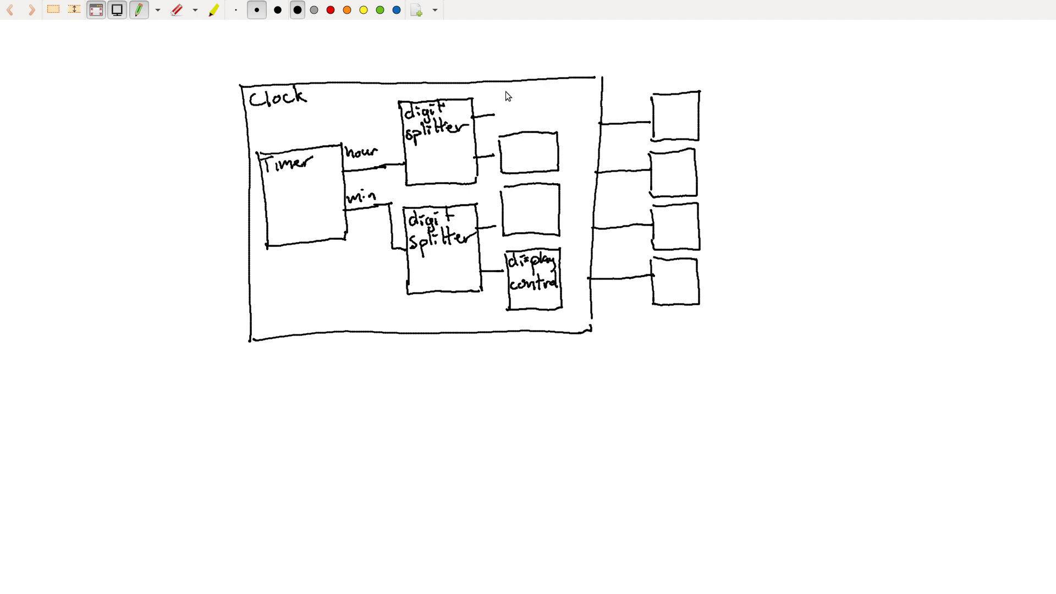
mouse_move(493, 96)
left_mouse_down()
mouse_move(495, 119)
mouse_move(495, 92)
mouse_move(555, 94)
mouse_move(555, 119)
mouse_move(495, 125)
left_mouse_up()
Connect the four new boxes to the outer boxes on the Clock's right
mouse_move(552, 105)
left_mouse_down()
mouse_move(587, 107)
mouse_move(598, 125)
left_mouse_up()
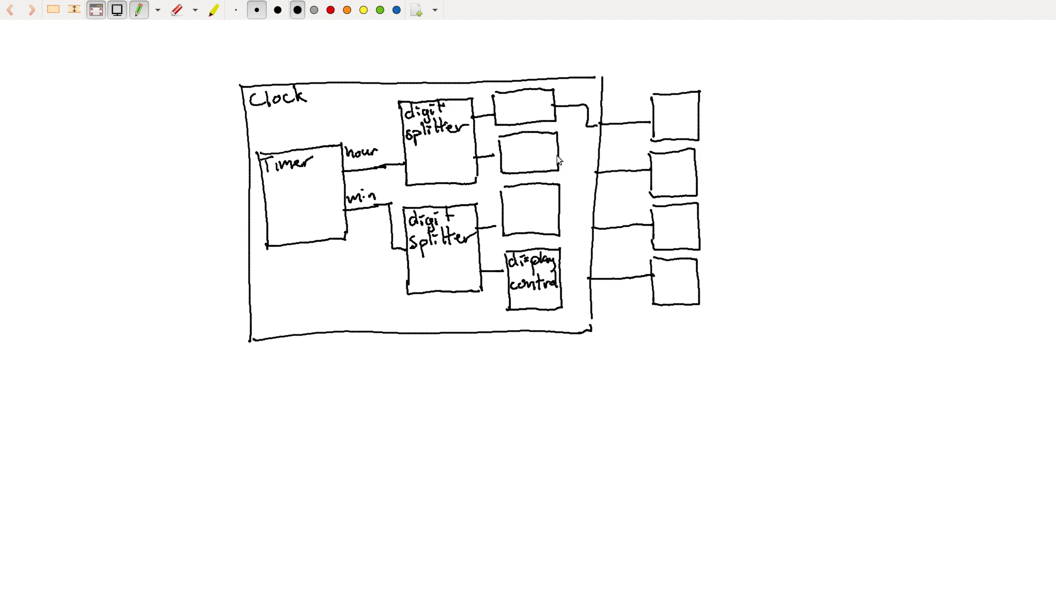
left_click_drag(556, 155, 598, 175)
left_click_drag(558, 211, 595, 227)
left_click_drag(561, 278, 586, 278)
Label the three small boxes 'DC'
mouse_move(507, 104)
left_mouse_down()
mouse_move(506, 117)
mouse_move(535, 112)
left_mouse_up()
left_click_drag(513, 148, 516, 160)
mouse_move(534, 149)
left_mouse_down()
mouse_move(533, 161)
mouse_move(548, 156)
left_mouse_up()
left_click_drag(513, 209, 514, 222)
mouse_move(514, 209)
left_mouse_down()
mouse_move(516, 221)
mouse_move(547, 218)
left_mouse_up()
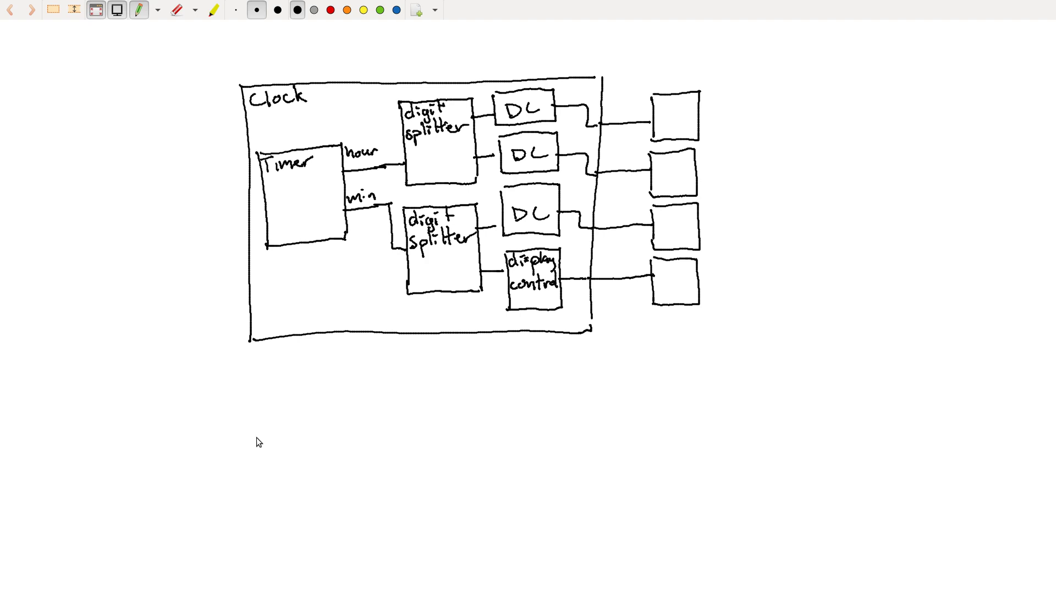
Draw a large box below the Clock diagram and write 'Timer' at its top
left_click_drag(254, 403, 258, 559)
mouse_move(254, 390)
left_mouse_down()
mouse_move(254, 407)
mouse_move(335, 389)
mouse_move(428, 387)
mouse_move(446, 422)
mouse_move(444, 543)
left_mouse_up()
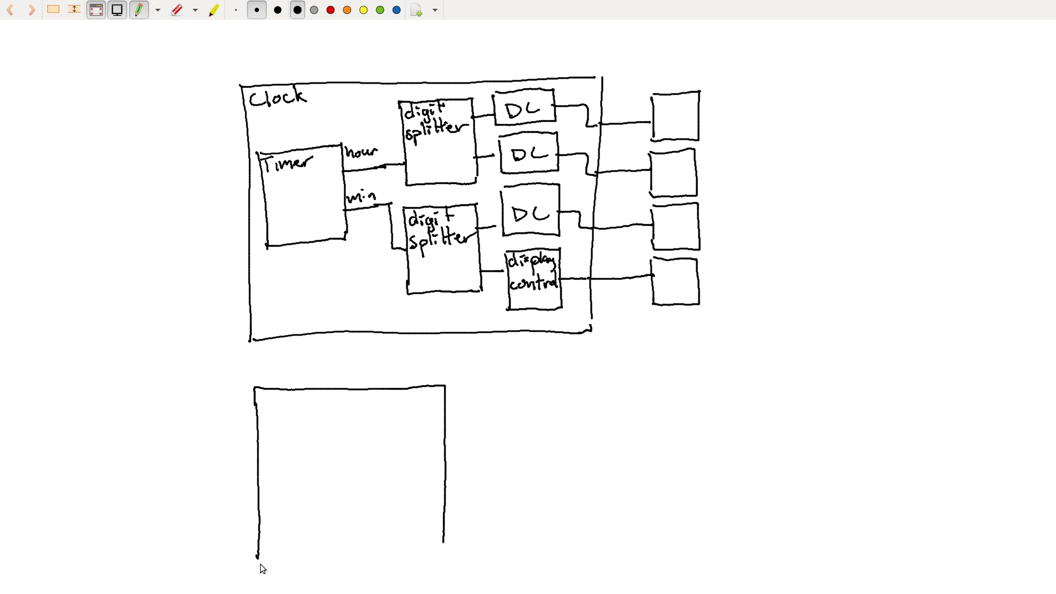
left_click_drag(260, 562, 433, 549)
mouse_move(262, 396)
left_mouse_down()
mouse_move(279, 409)
mouse_move(316, 400)
left_mouse_up()
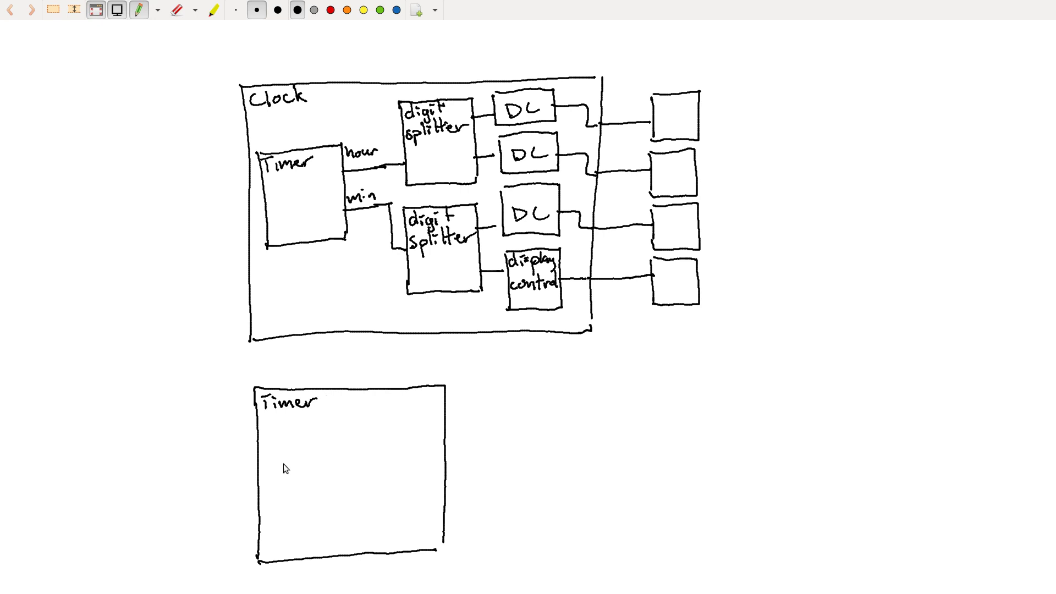
Draw an inner block in it and label it 'pulse gen'
left_click_drag(265, 428, 270, 471)
mouse_move(300, 425)
left_mouse_down()
mouse_move(335, 422)
mouse_move(335, 486)
mouse_move(304, 489)
mouse_move(329, 489)
left_mouse_up()
left_click_drag(272, 438, 292, 440)
mouse_move(298, 432)
left_mouse_down()
mouse_move(281, 466)
mouse_move(311, 453)
left_mouse_up()
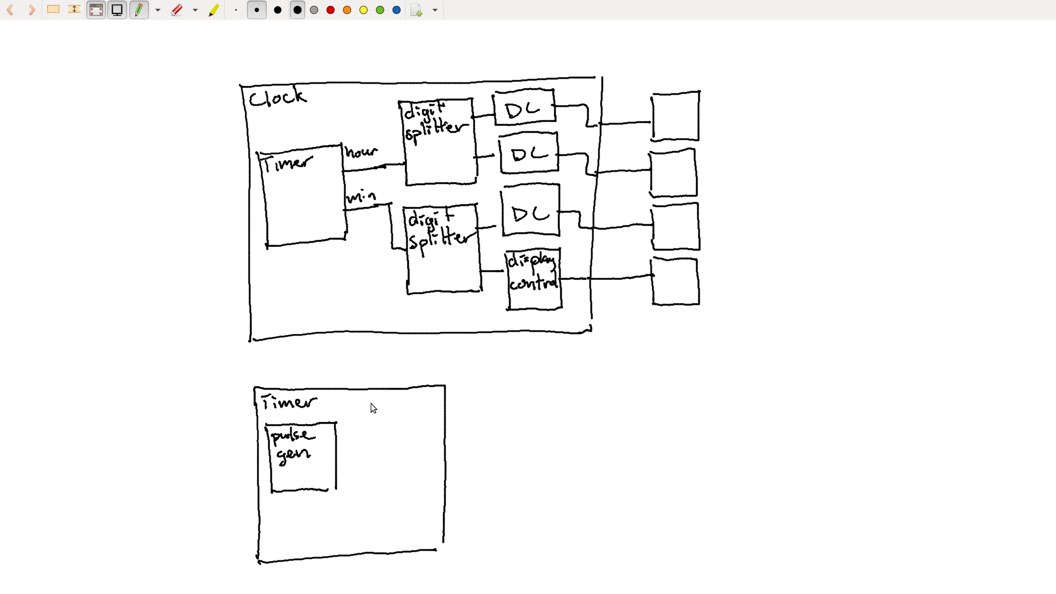
Write 'seconds', 'minutes' and 'hours' stacked inside the Timer box
left_click_drag(371, 403, 366, 412)
left_click_drag(376, 405, 426, 410)
left_click_drag(366, 457, 416, 461)
left_click_drag(416, 443, 424, 451)
left_click_drag(422, 457, 428, 460)
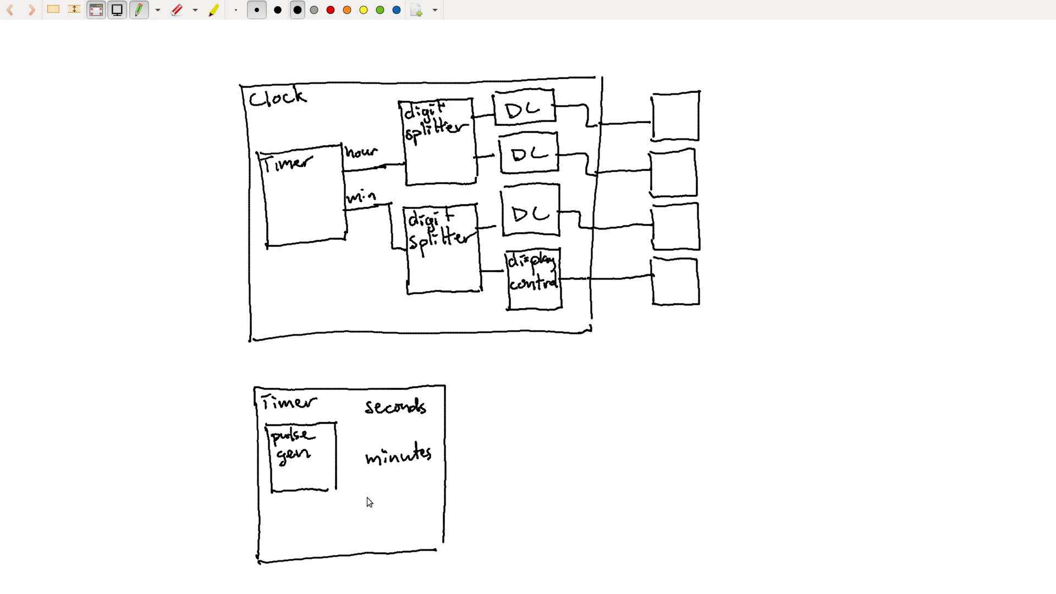
left_click_drag(366, 505, 375, 520)
left_click_drag(383, 513, 385, 517)
left_click_drag(388, 510, 397, 521)
mouse_move(398, 512)
left_mouse_down()
mouse_move(407, 508)
mouse_move(407, 520)
left_mouse_up()
Draw boxes around hours, minutes and seconds
mouse_move(353, 491)
left_mouse_down()
mouse_move(356, 531)
mouse_move(354, 491)
mouse_move(416, 488)
mouse_move(421, 533)
left_mouse_up()
left_click_drag(349, 540, 421, 534)
left_click_drag(357, 434, 358, 476)
mouse_move(357, 435)
left_mouse_down()
mouse_move(435, 431)
mouse_move(438, 469)
mouse_move(358, 474)
left_mouse_up()
mouse_move(357, 392)
left_mouse_down()
mouse_move(359, 420)
mouse_move(357, 394)
mouse_move(427, 394)
mouse_move(432, 424)
left_mouse_up()
mouse_move(432, 422)
left_mouse_down()
mouse_move(355, 424)
mouse_move(321, 403)
mouse_move(354, 406)
left_mouse_up()
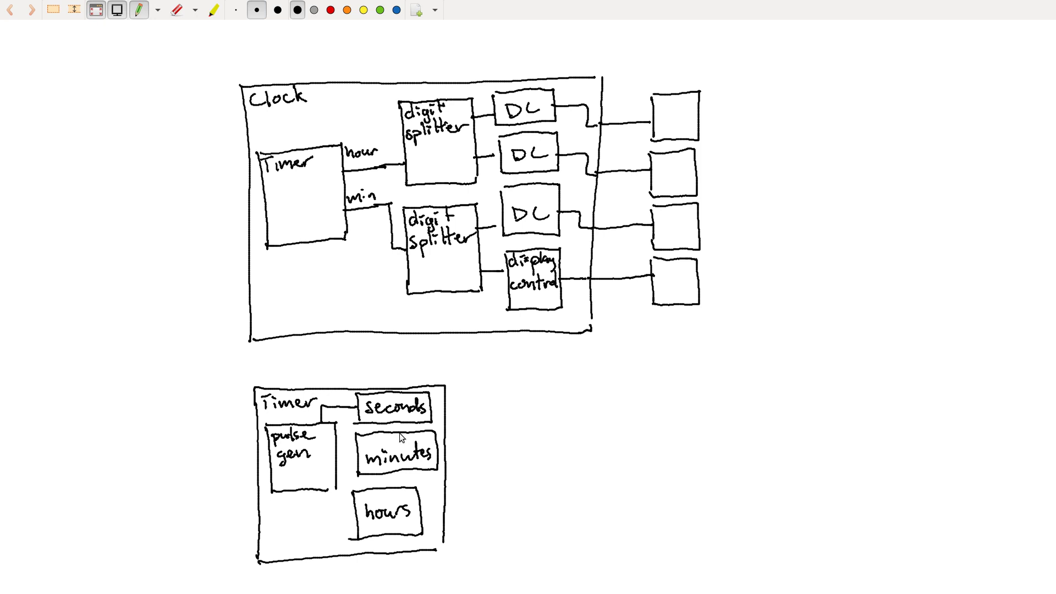
Chain seconds, minutes and hours together and draw outputs from minutes and hours
left_click_drag(392, 423, 392, 432)
mouse_move(392, 470)
left_mouse_down()
mouse_move(391, 481)
mouse_move(442, 512)
left_mouse_up()
left_click_drag(439, 447, 464, 447)
left_click_drag(441, 512, 462, 513)
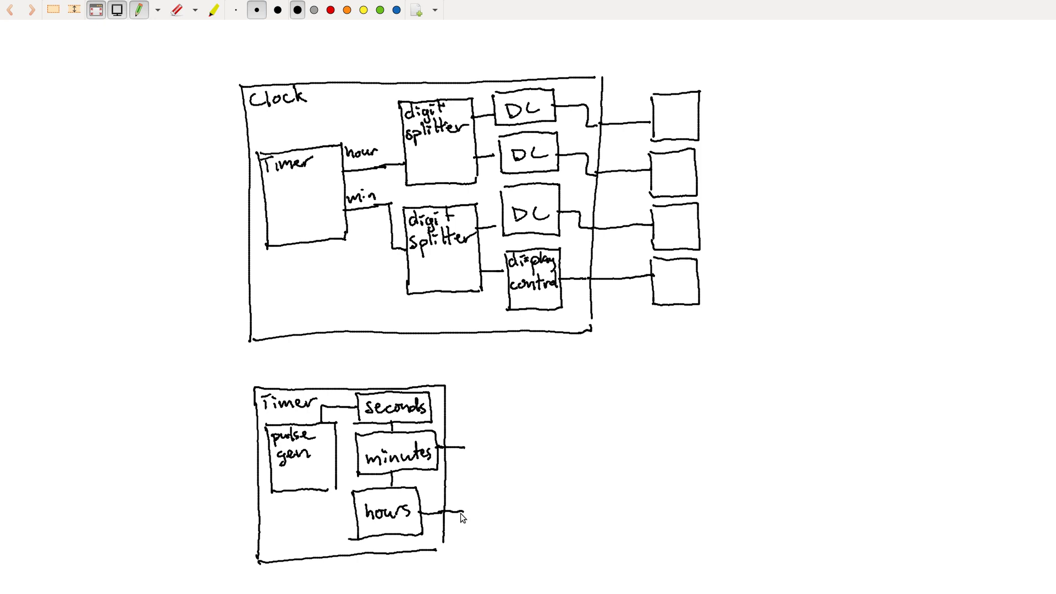